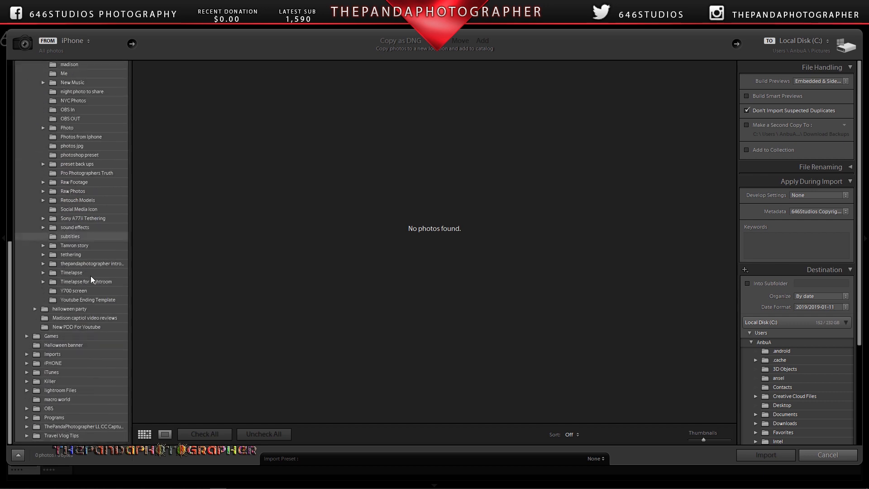
Browse the import source to the San Jose folder and show the photos in its 5-25-2017 subfolder.
scroll(56, 213, "down", 5)
scroll(56, 212, "down", 5)
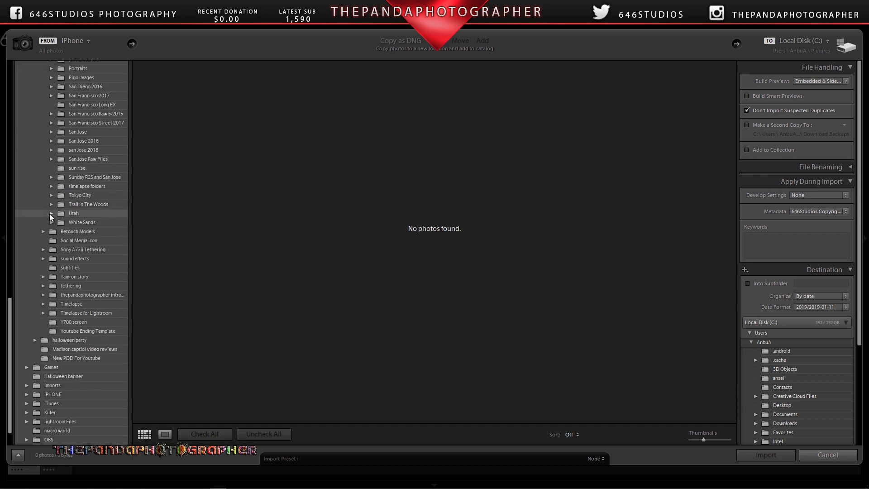
left_click(50, 132)
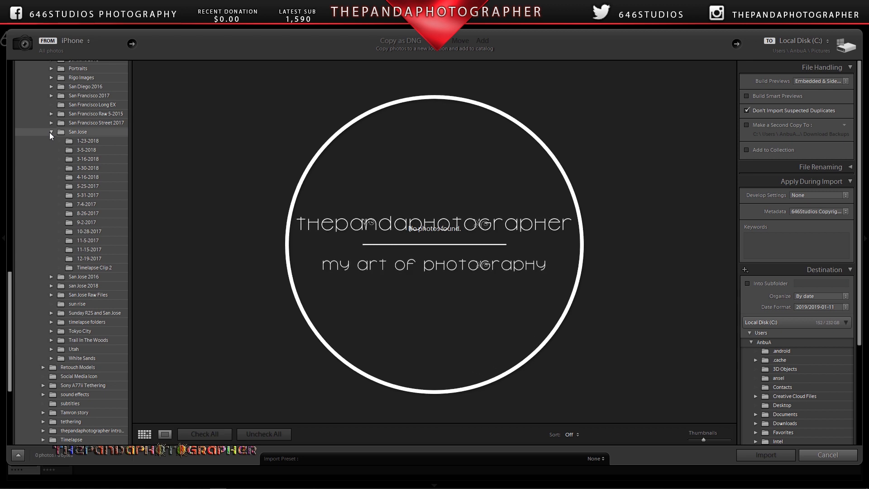
left_click(97, 185)
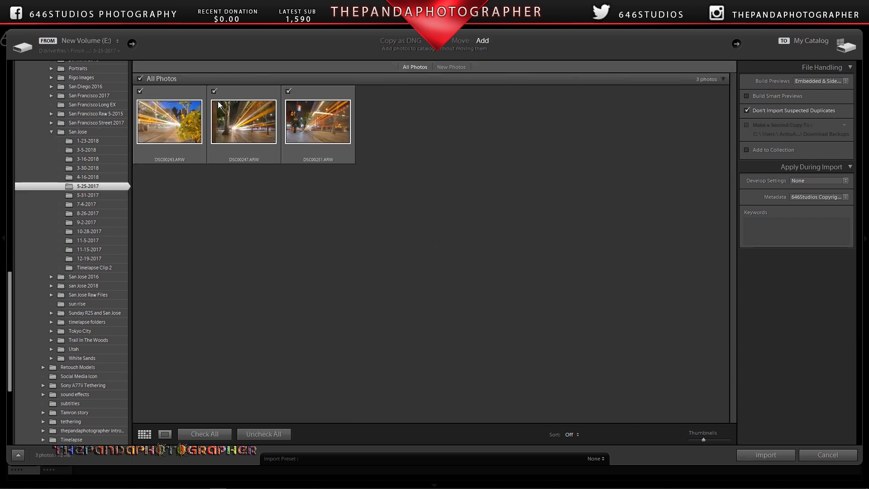
Include only DSC00247.ARW in the import, check it in an enlarged preview, and import it into the catalog.
left_click(267, 432)
left_click(214, 91)
double_click(243, 123)
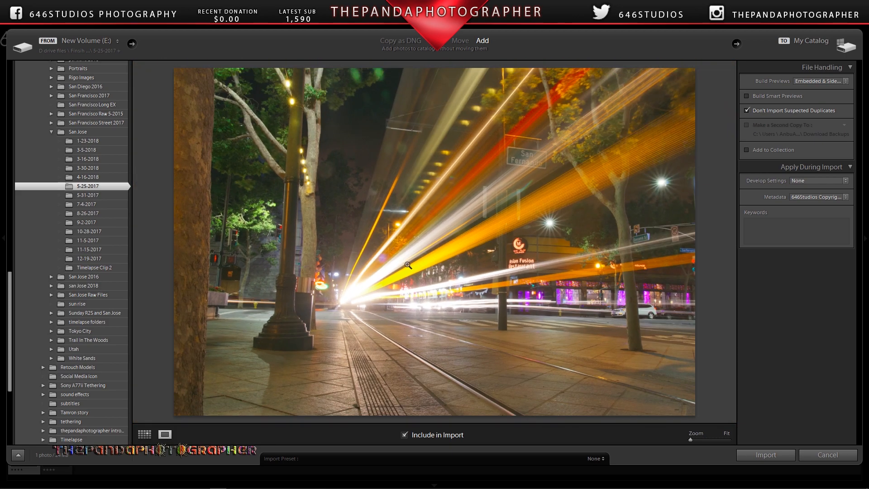
left_click(409, 265)
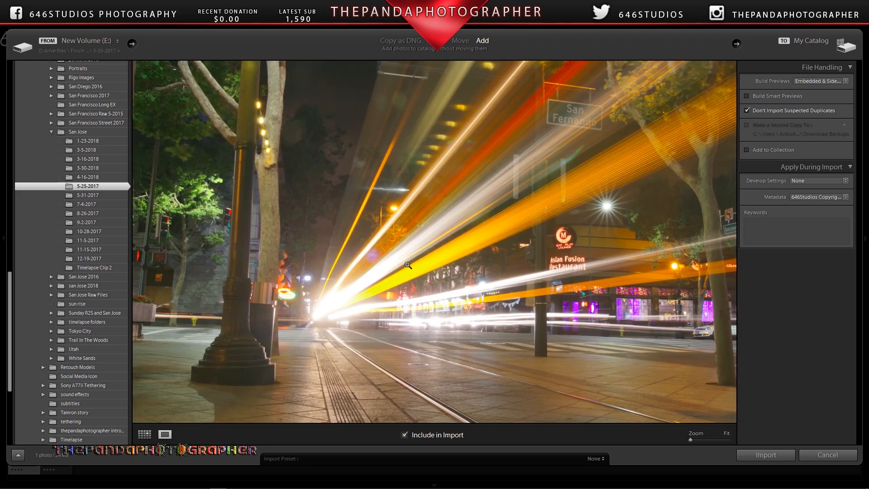
left_click(408, 265)
left_click(144, 434)
left_click(765, 455)
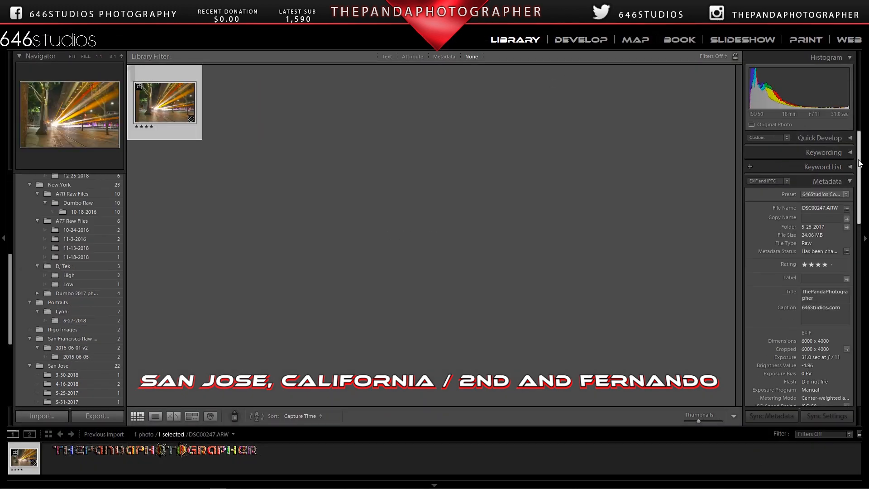
Review the imported photo's metadata from the EXIF details down to the copyright fields.
scroll(803, 220, "down", 5)
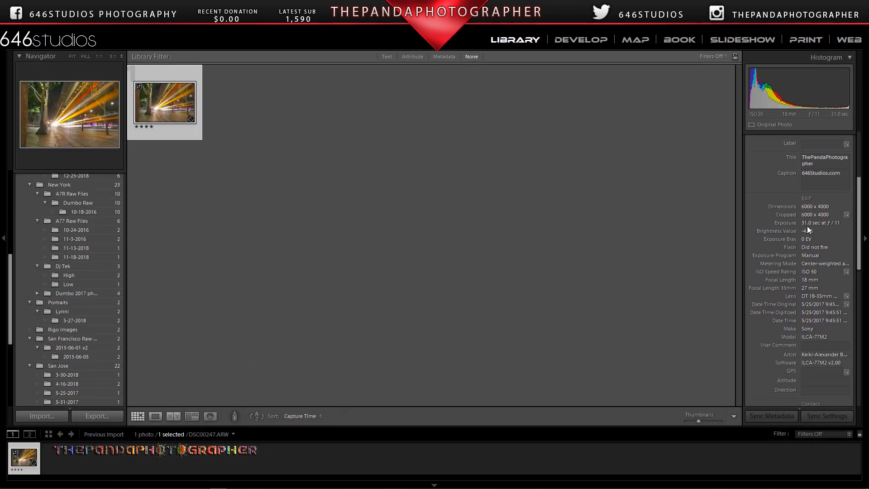
scroll(861, 225, "down", 3)
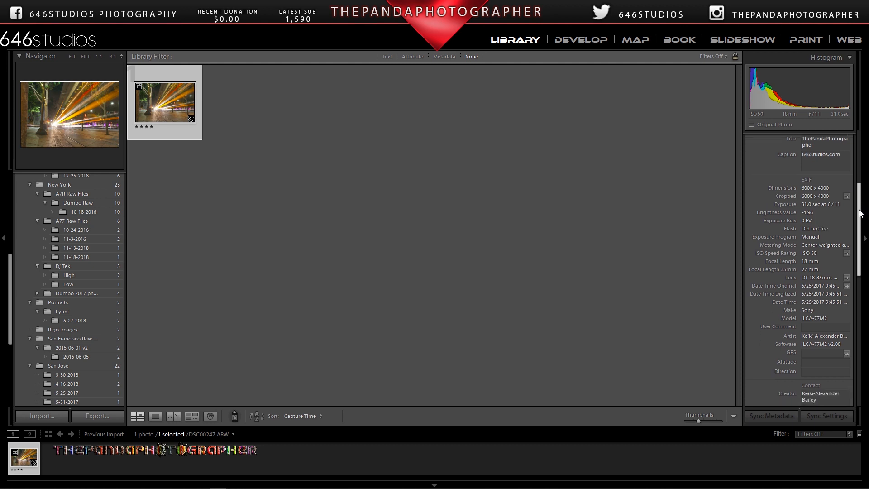
scroll(862, 225, "down", 5)
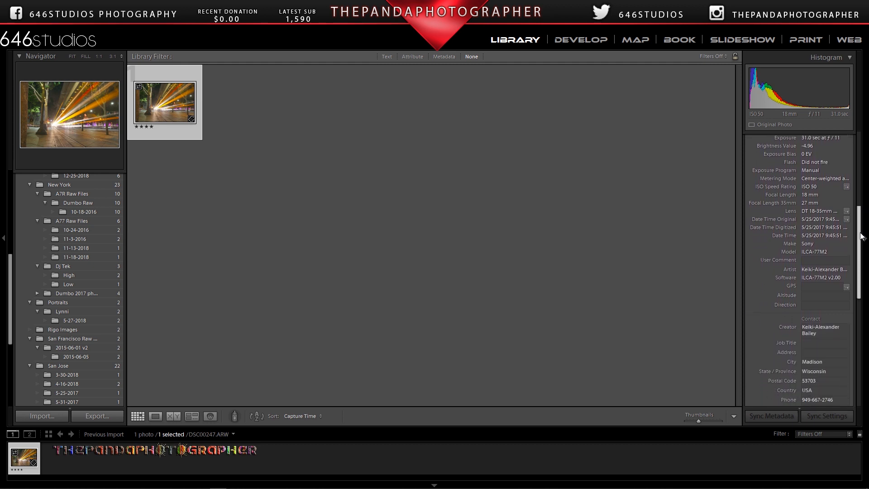
left_click_drag(862, 286, 857, 348)
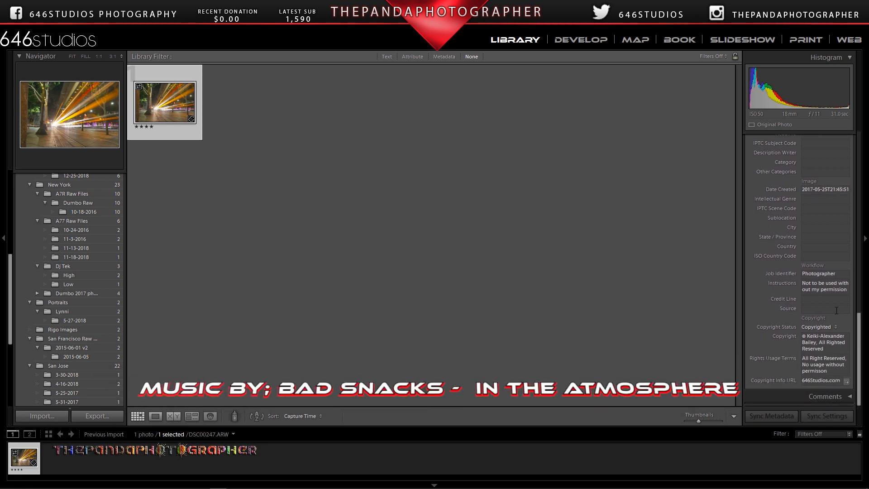
Open the photo in the Develop module and change its profile to Adobe Vivid.
key("d")
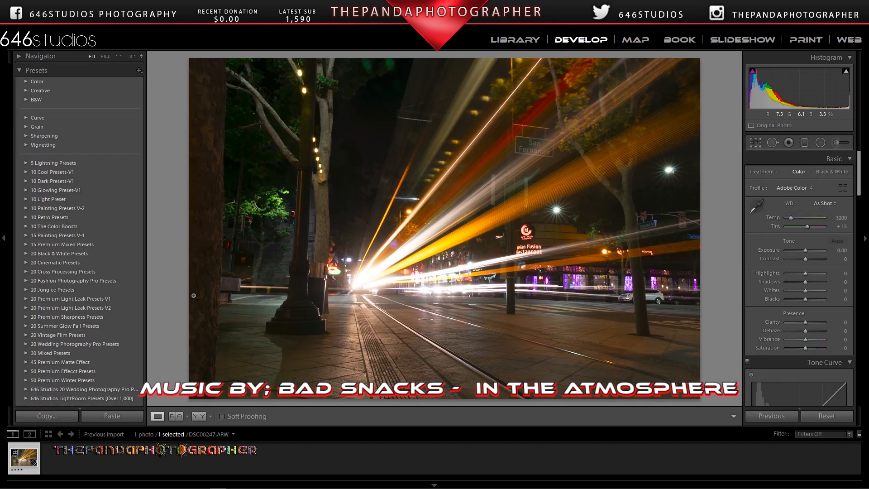
left_click(795, 188)
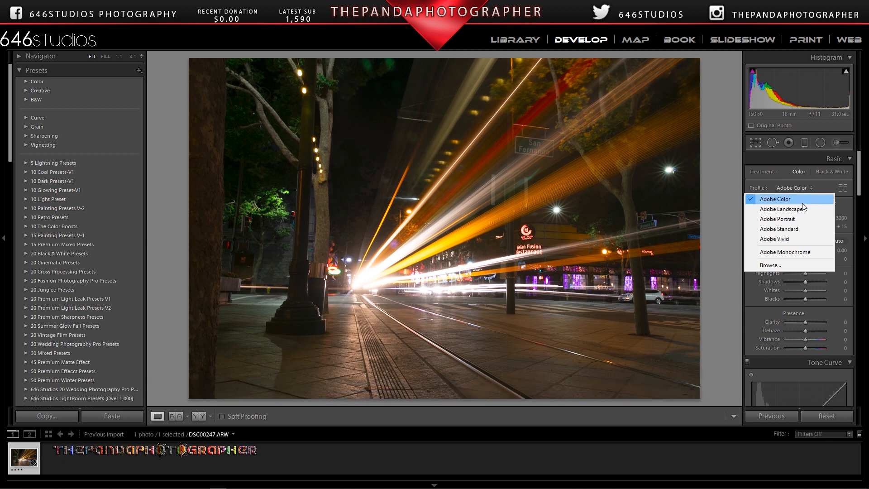
left_click(797, 239)
left_click(841, 189)
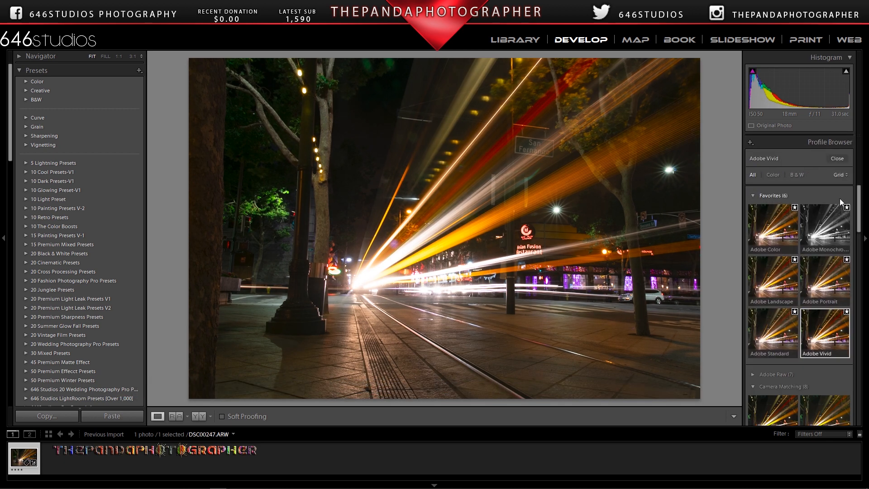
left_click(837, 158)
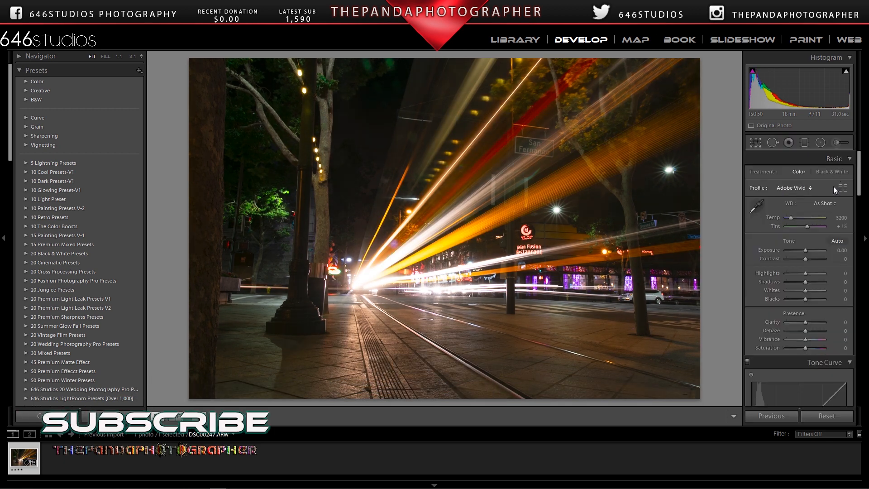
Set the photo's white balance to Auto and apply the automatic tone adjustment.
left_click(827, 206)
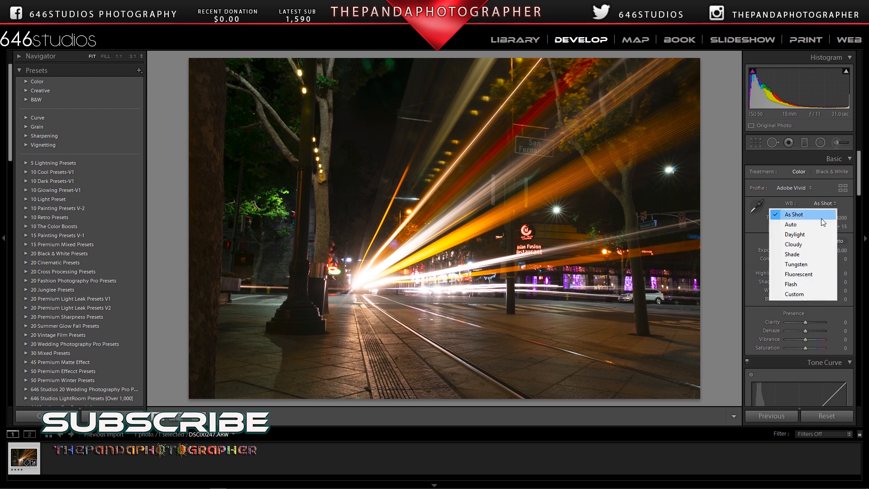
left_click(821, 218)
left_click(838, 241)
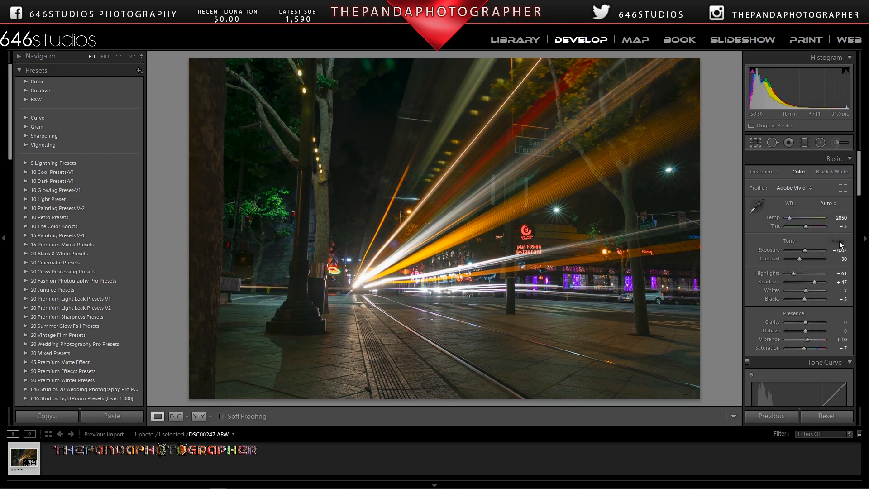
Raise the photo's exposure to +0.71 and its Dehaze to +64.
left_click_drag(806, 251, 808, 251)
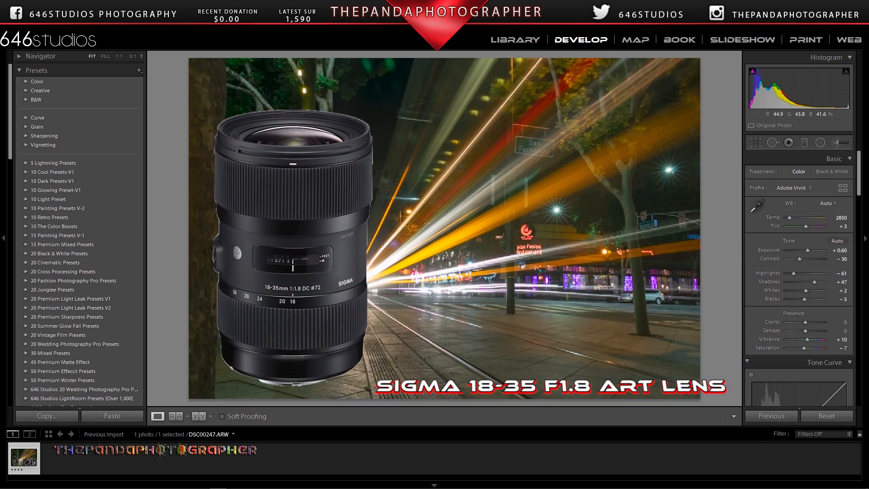
left_click_drag(804, 323, 822, 330)
left_click(319, 254)
double_click(808, 324)
left_click(520, 250)
left_click_drag(808, 250, 809, 251)
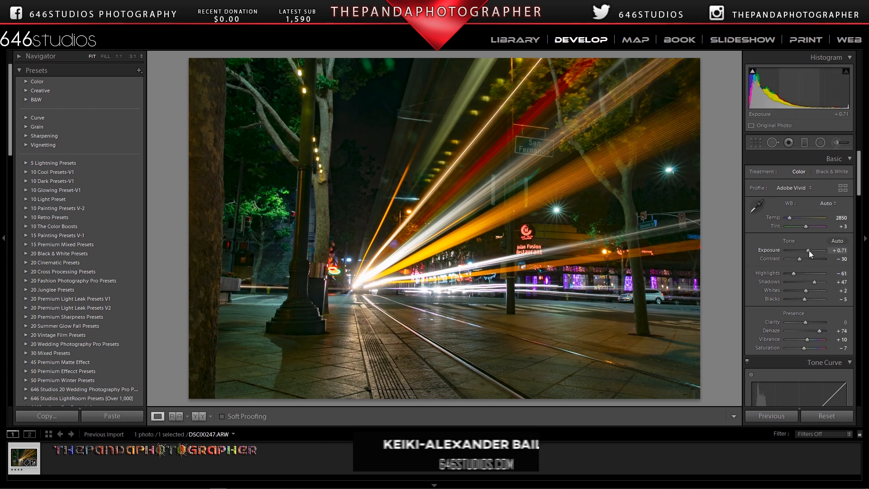
left_click_drag(820, 333, 819, 332)
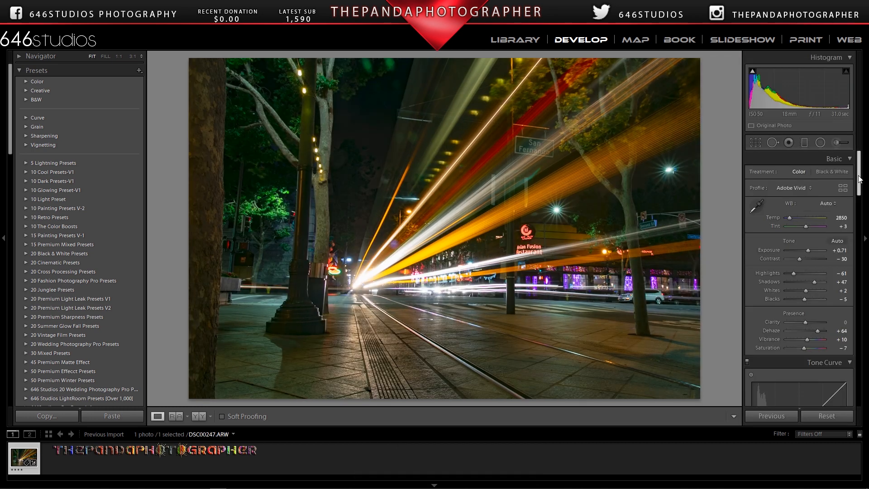
Set the HSL hues to red -4, orange -7, yellow -9, green +7, aqua +4 and blue +9.
left_click_drag(863, 191, 859, 232)
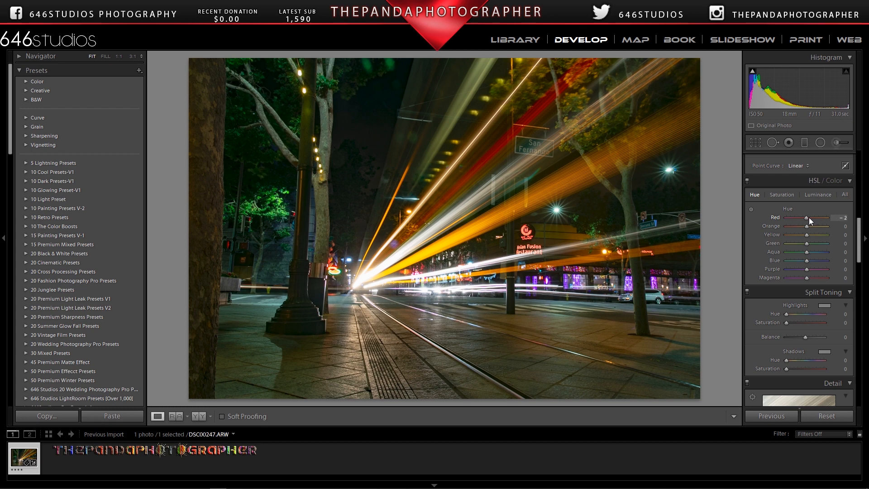
left_click_drag(809, 218, 809, 263)
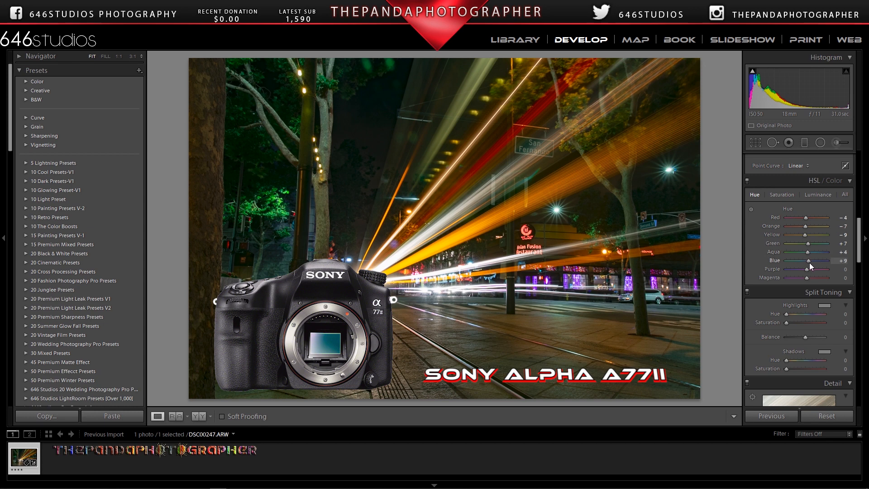
Set the HSL saturation to red +4, orange +7, yellow +4, green +9, aqua -2 and blue +7.
left_click(782, 195)
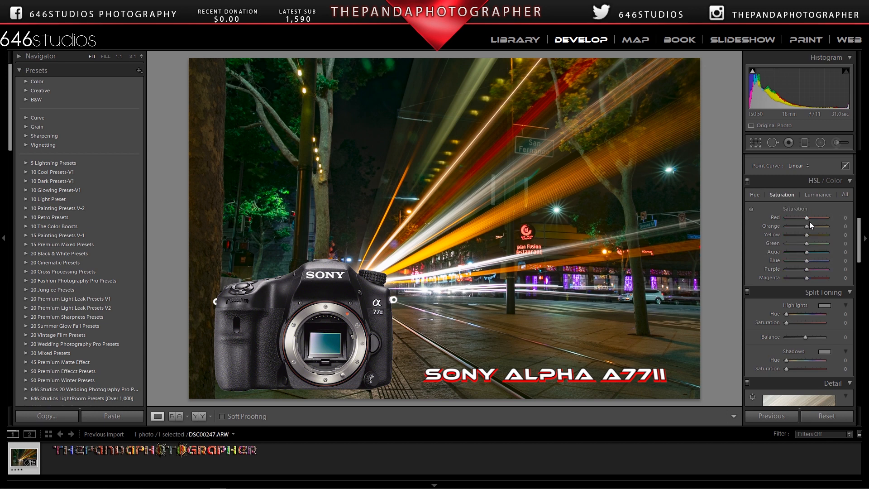
left_click_drag(807, 220, 809, 260)
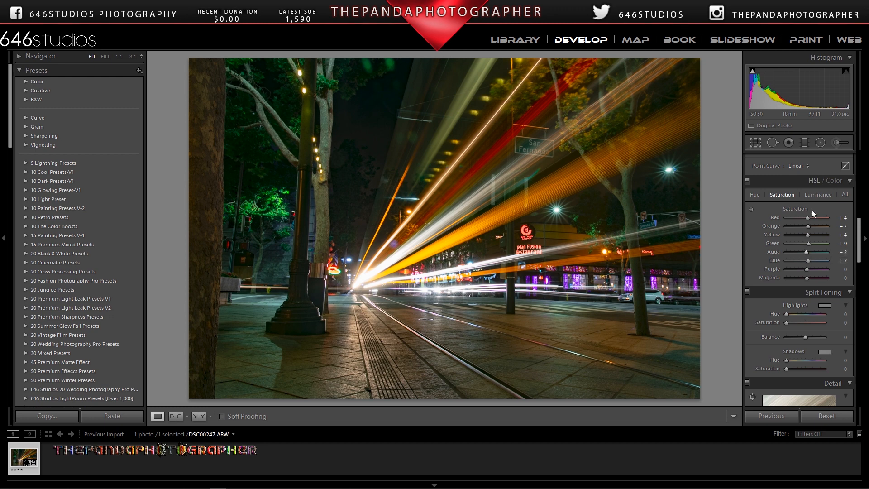
Set the HSL luminance to red +13, orange +9, yellow +4 and blue +7.
left_click(817, 195)
left_click_drag(806, 217, 808, 262)
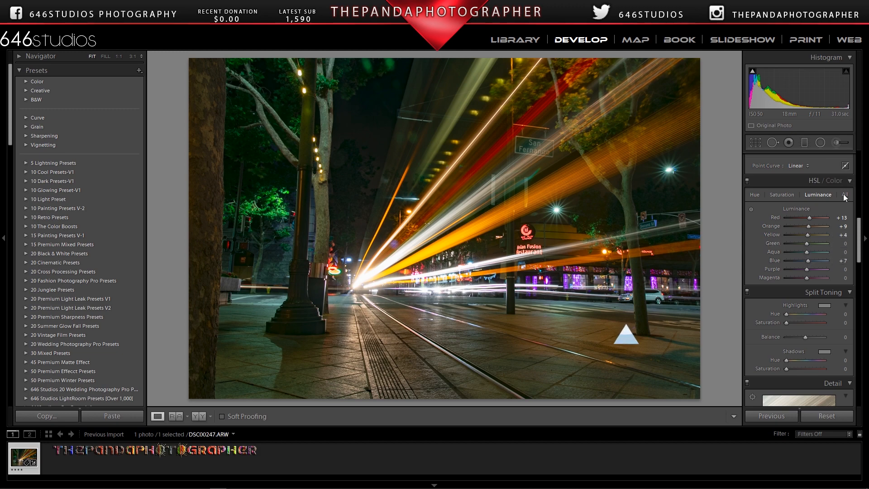
Apply the 5.1 Sharpen and Noise Reduction preset from the Night photography set and adjust the sharpening masking to 1.
left_click_drag(860, 238, 861, 273)
scroll(21, 176, "down", 10)
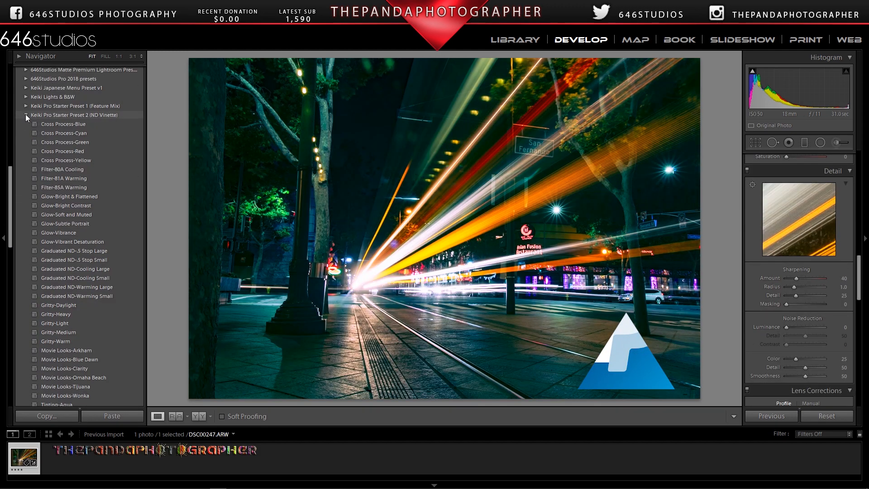
left_click(23, 171)
left_click(77, 305)
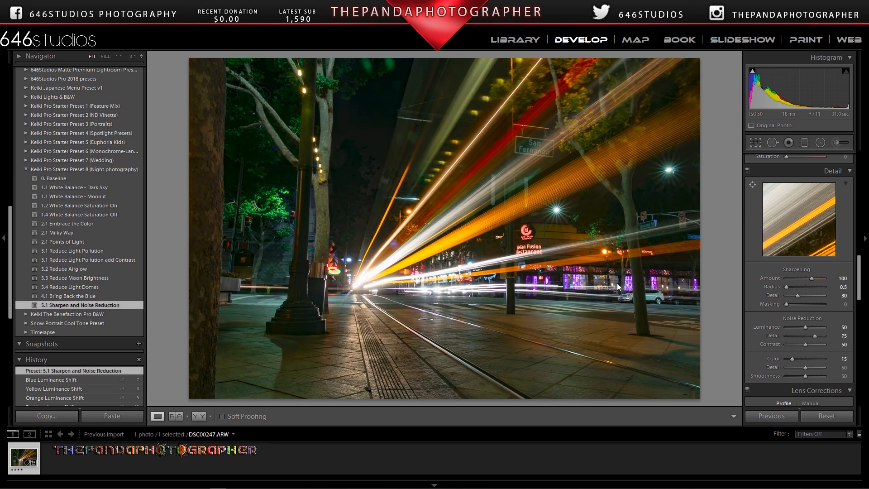
left_click_drag(788, 303, 789, 303, "alt")
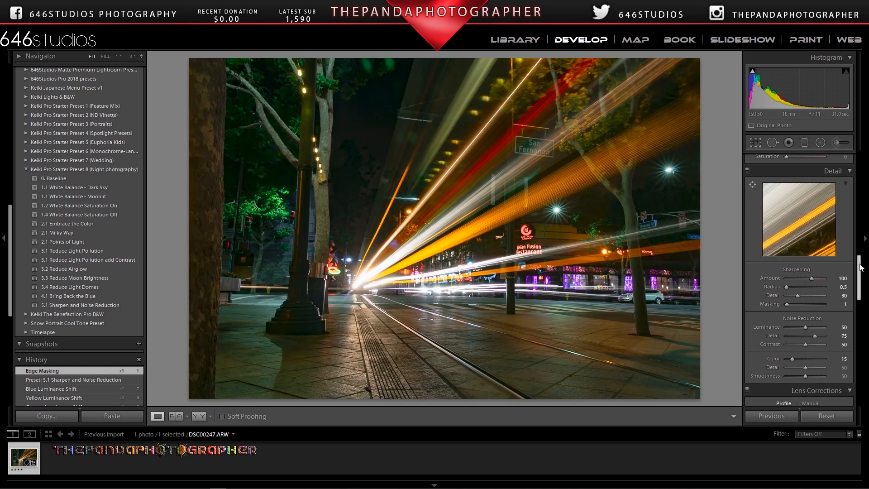
Remove chromatic aberration and correct the photo's perspective with Auto Upright.
left_click_drag(859, 267, 860, 277)
left_click(752, 335)
scroll(799, 317, "down", 5)
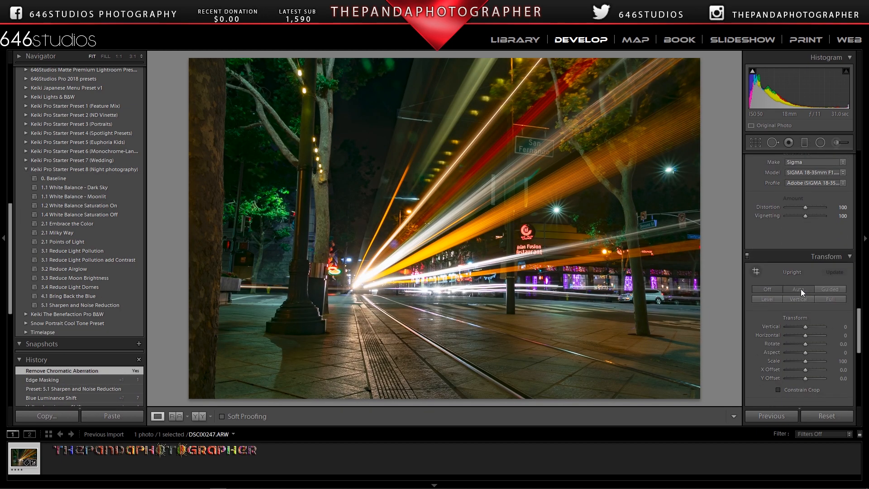
left_click(800, 288)
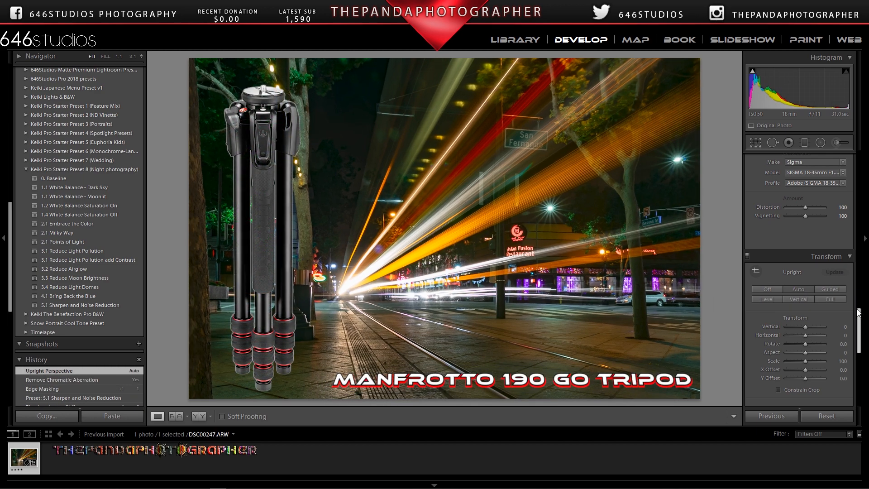
Send the adjusted photo to Color Efex Pro 4 for editing.
left_click_drag(861, 317, 861, 180)
right_click(431, 205)
mouse_move(501, 282)
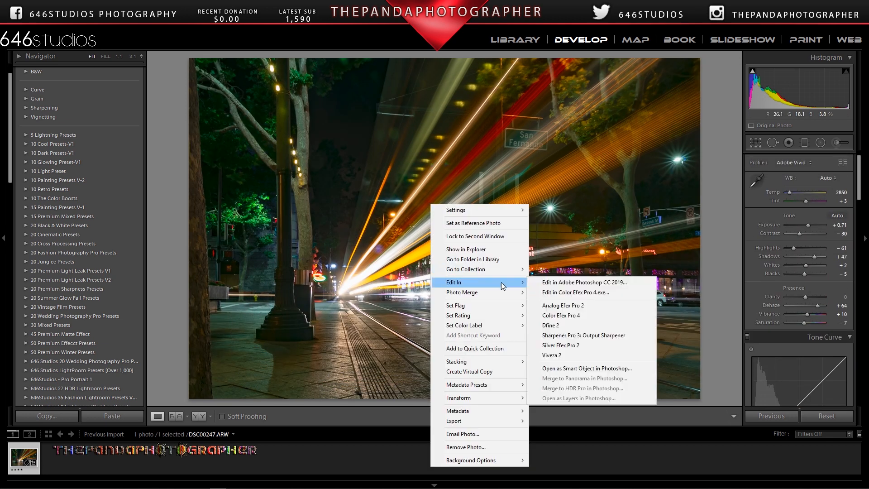
left_click(564, 317)
left_click(469, 320)
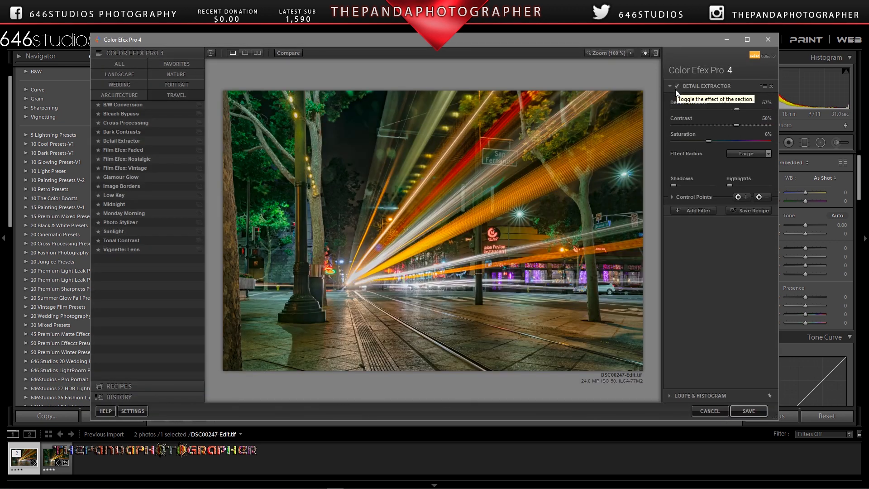
Apply the Detail Extractor's 02 - Strong Large Details preset and inspect the light trails at 100% before fitting the whole photo again.
left_click(198, 141)
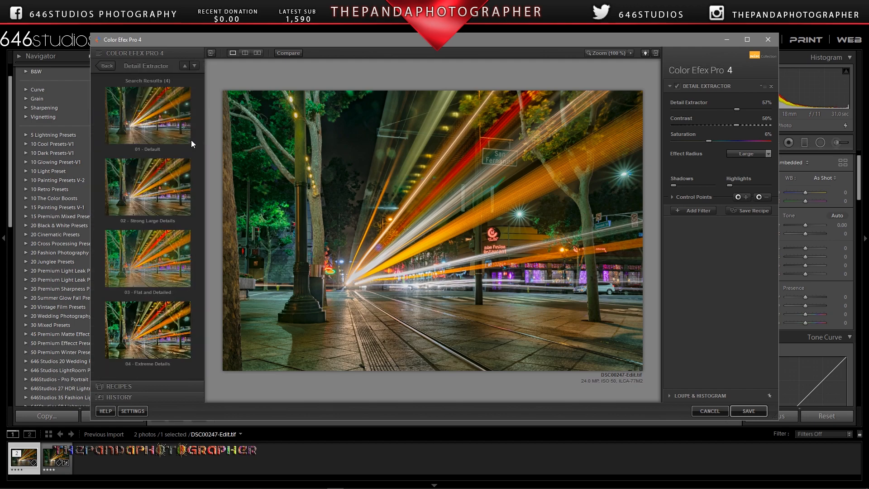
left_click(168, 164)
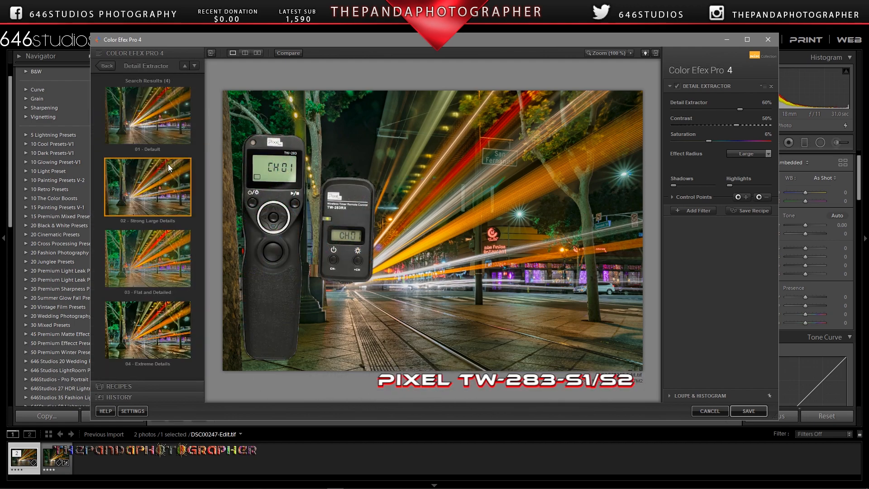
left_click(620, 53)
mouse_move(615, 102)
left_mouse_down()
mouse_move(604, 108)
mouse_move(612, 100)
left_mouse_up()
left_click(607, 53)
left_click(607, 52)
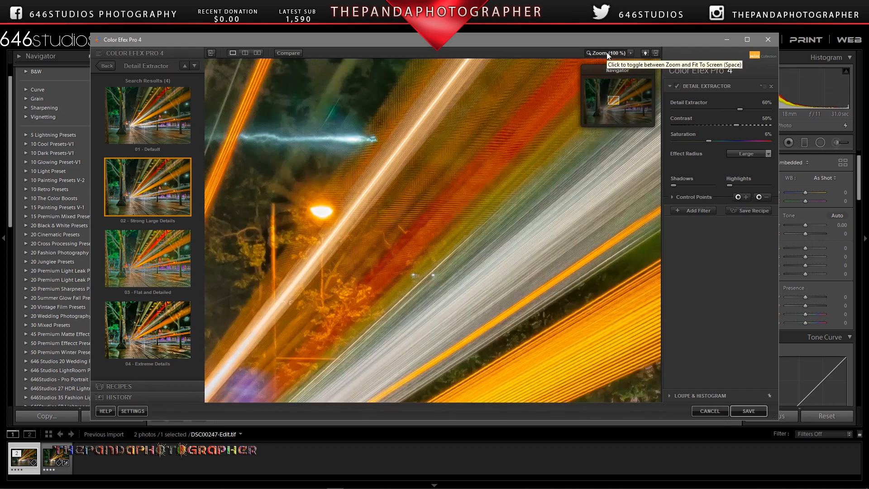
left_click(607, 53)
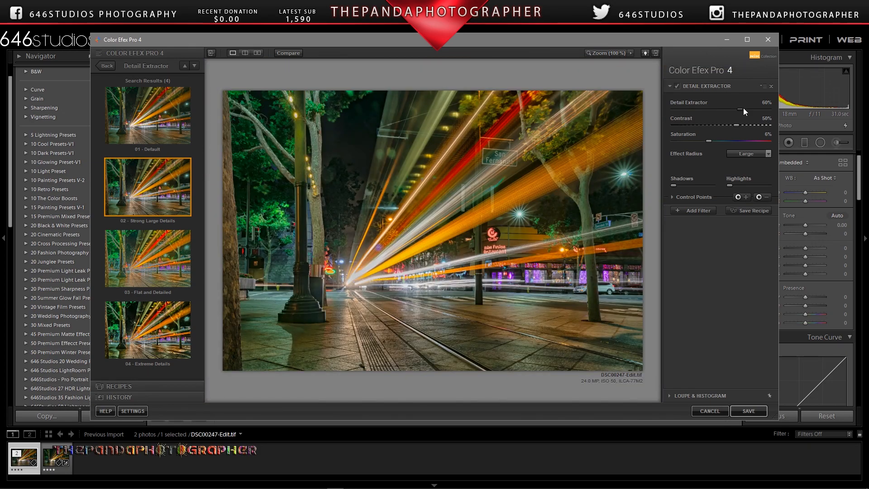
Lower the Detail Extractor amount slightly and add a White Neutralizer filter with the 03 - Wedding Dresses preset.
left_click_drag(744, 108, 738, 109)
left_click(696, 211)
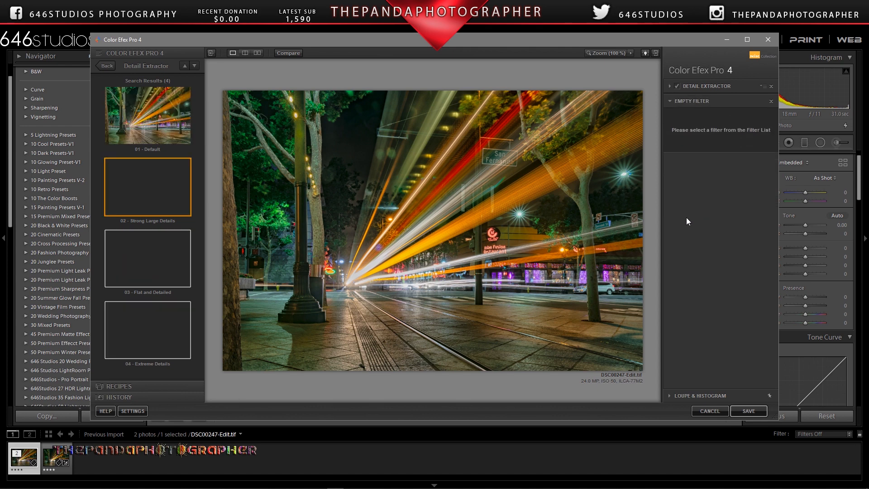
left_click(107, 65)
left_click(198, 233)
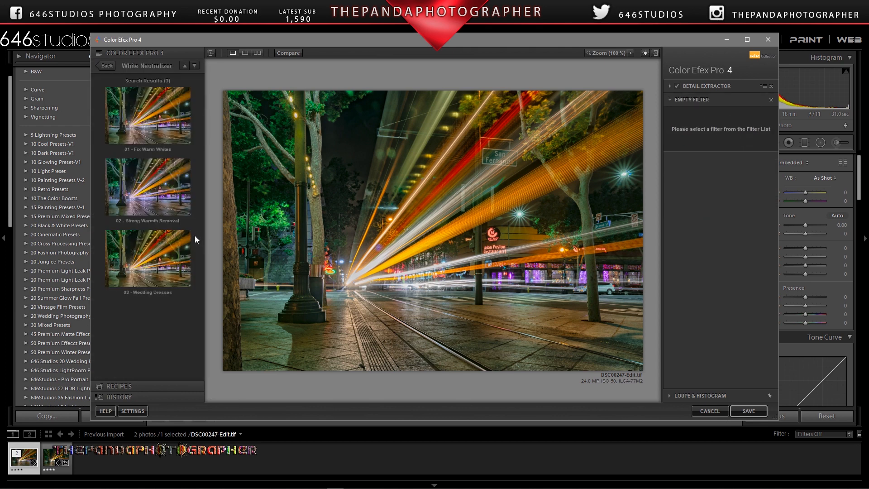
left_click(170, 255)
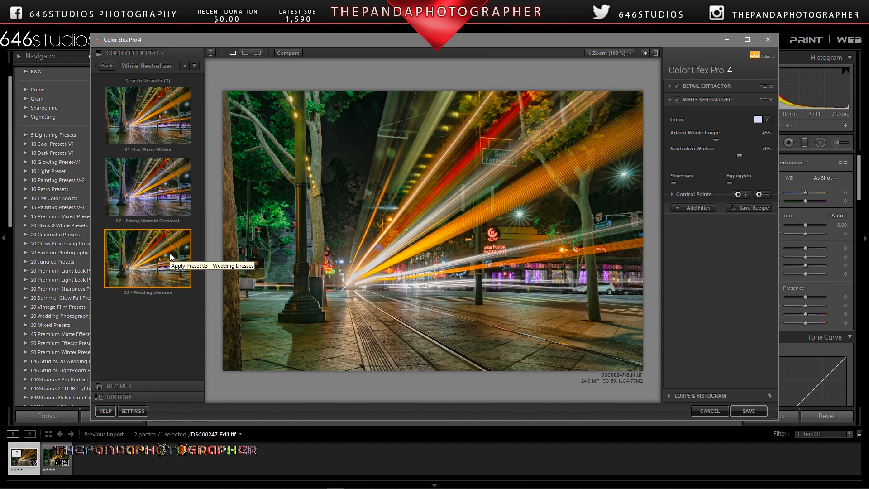
Add a Photo Stylizer filter, compare its presets, choose the Cool Silver style and fine-tune its strength.
left_click(694, 208)
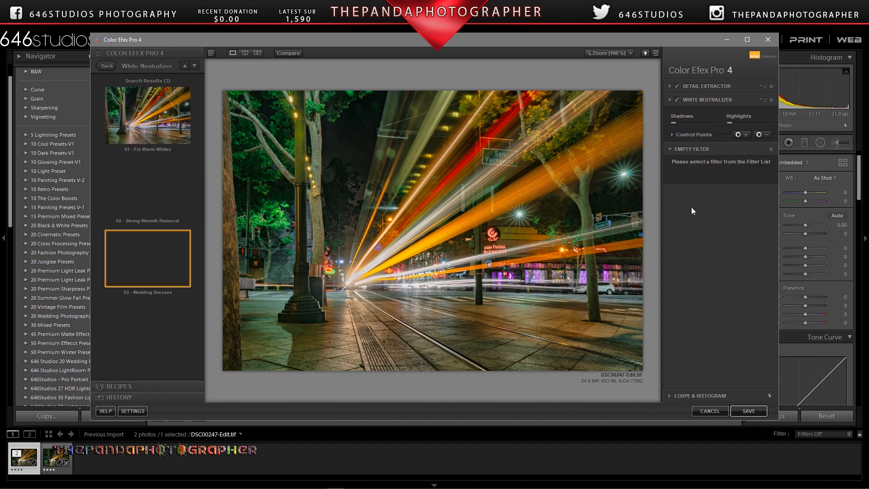
left_click(108, 66)
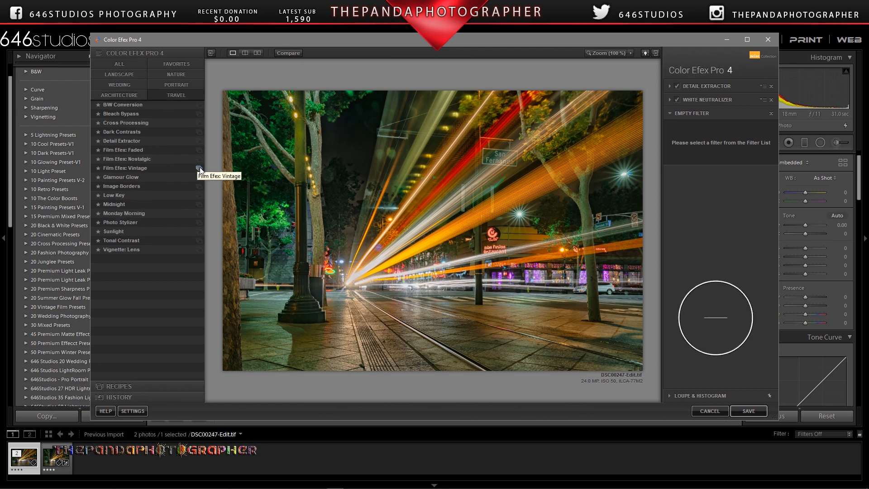
left_click(200, 222)
left_click(174, 197)
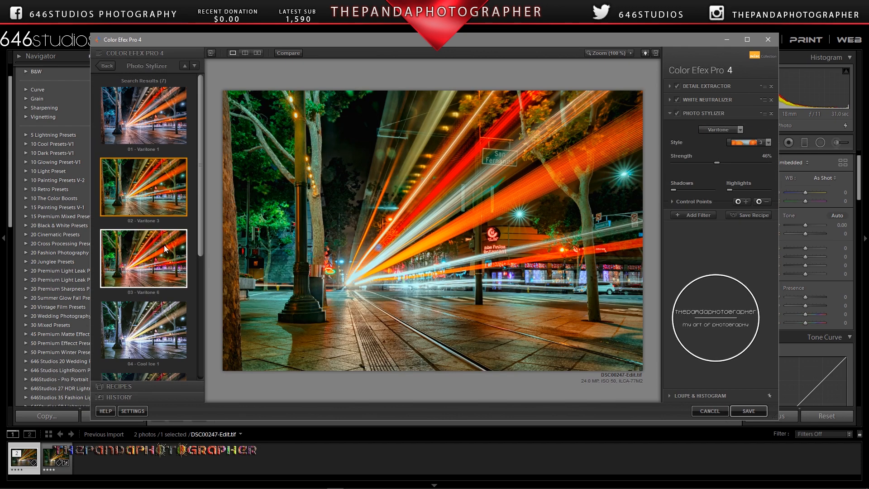
left_click(172, 326)
scroll(189, 260, "down", 1)
left_click(178, 328)
left_click_drag(188, 261, 203, 204)
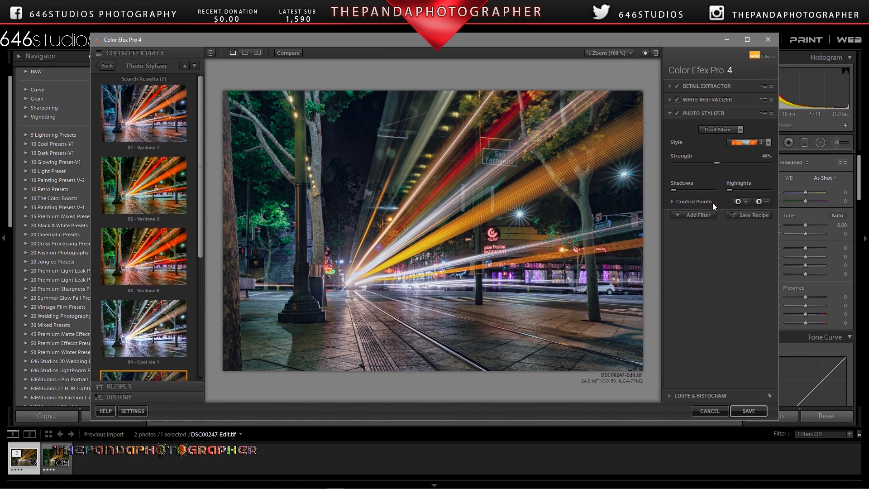
left_click(725, 162)
Add a Brilliance / Warmth filter from the Nature set with the 02 - Increase Saturation preset and set saturation to 51%.
left_click(696, 215)
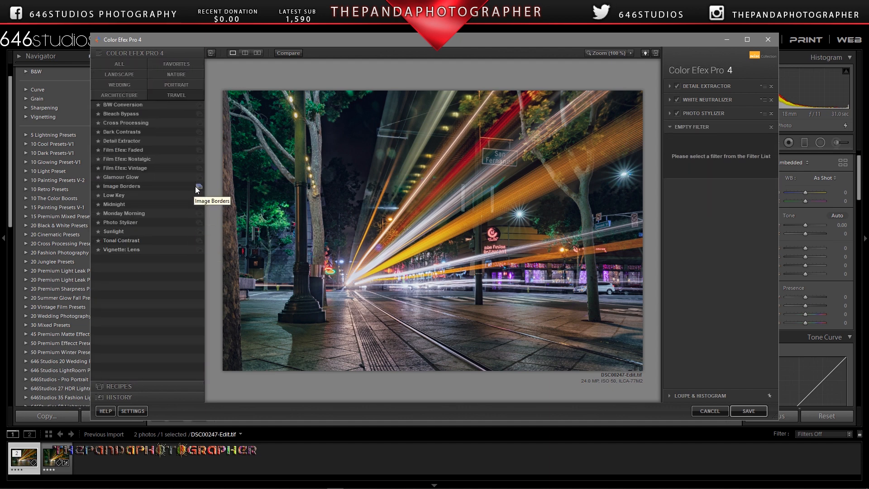
left_click(175, 74)
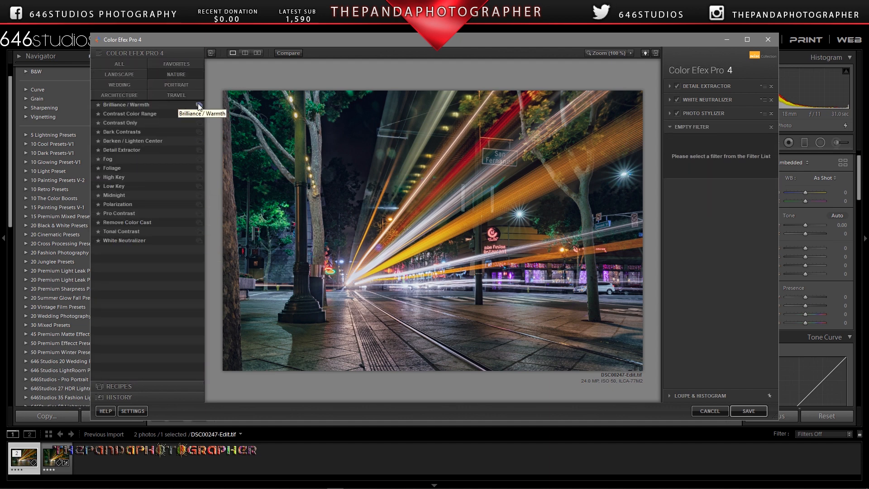
left_click(200, 105)
left_click(171, 174)
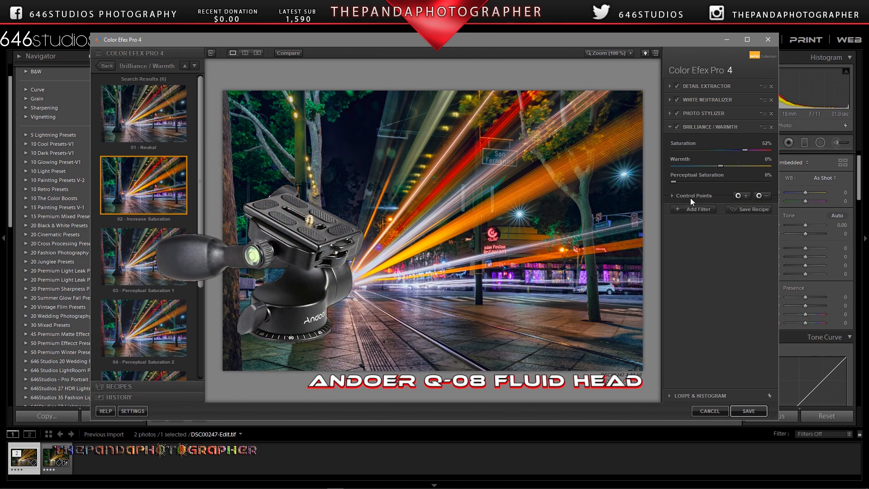
left_click(591, 53)
left_click_drag(615, 102, 606, 104)
left_click(606, 53)
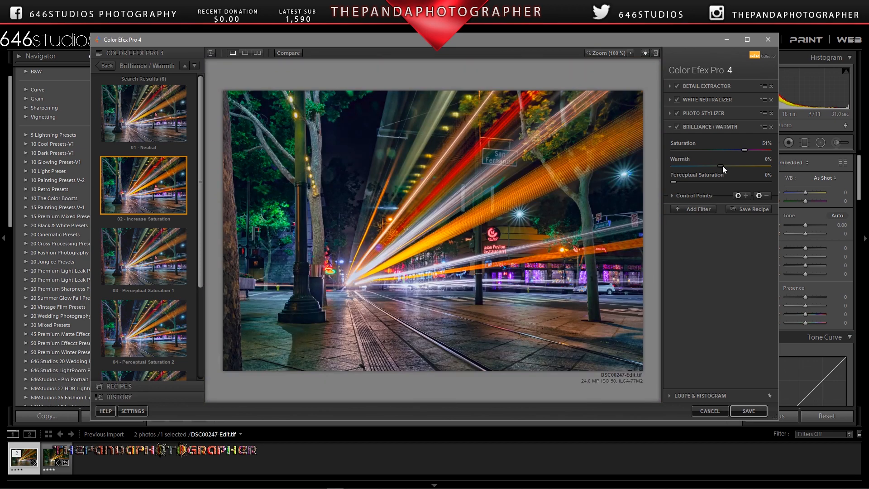
Add a Glamour Glow filter from the Travel set with the 02 - Stronger Glow preset and 6% saturation.
left_click(706, 209)
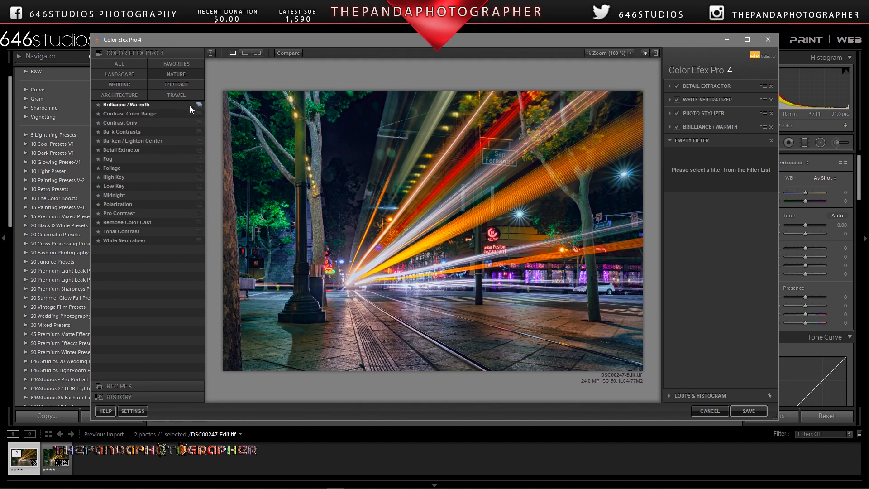
left_click(190, 106)
left_click(183, 96)
left_click(199, 177)
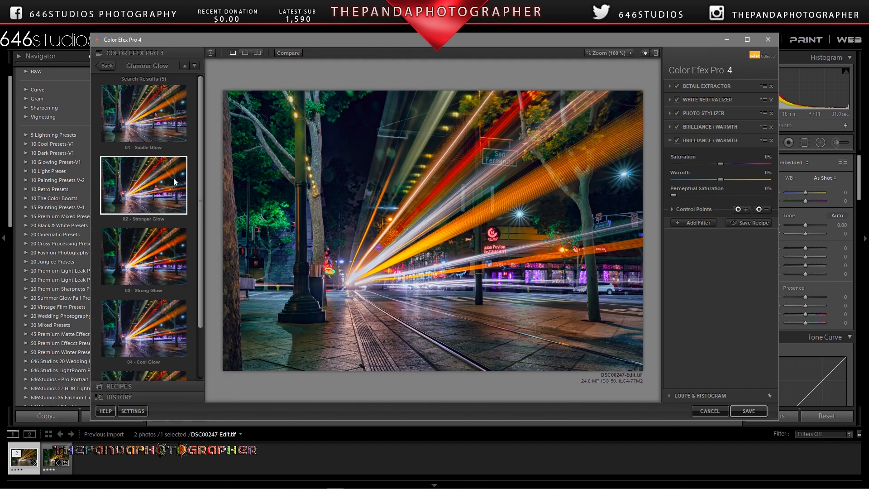
left_click(172, 178)
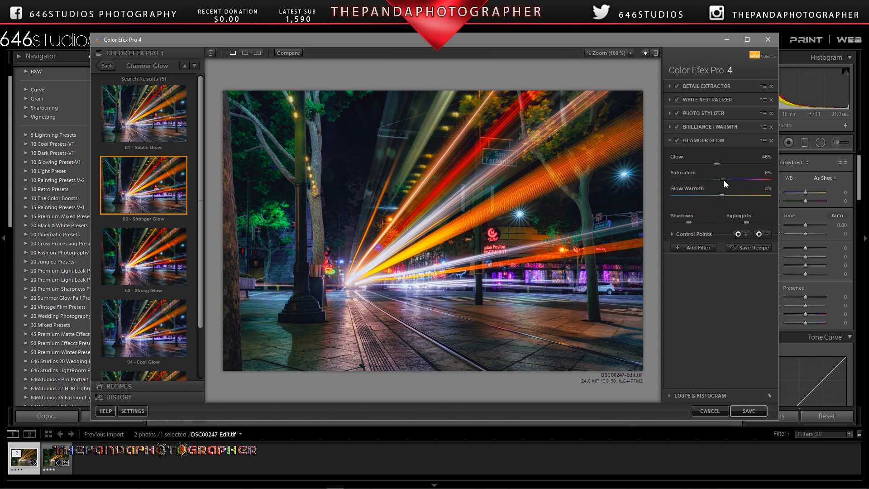
Add an Image Borders filter using the Type 7 border and adjust its size, spread and edge roughness.
left_click(693, 247)
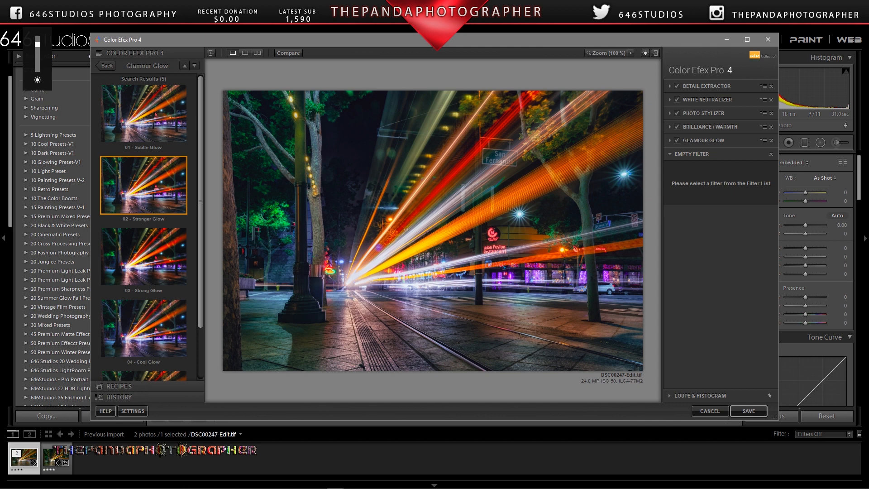
left_click(107, 66)
left_click(198, 186)
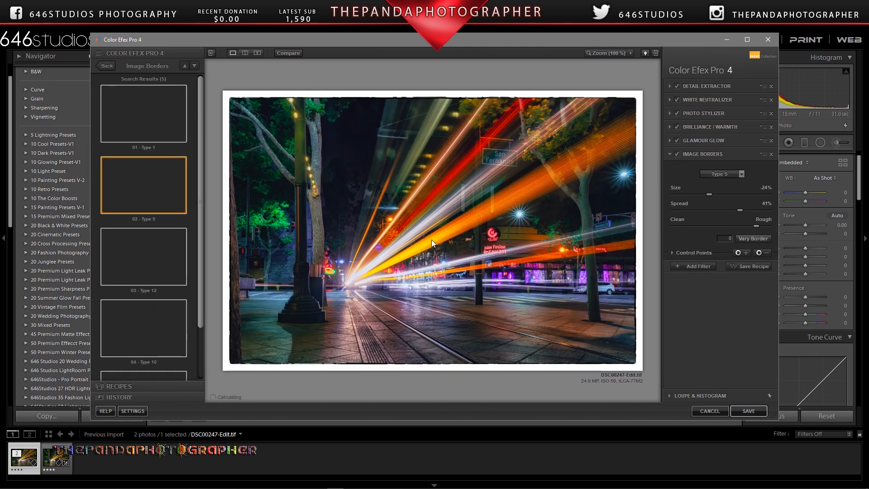
left_click(726, 175)
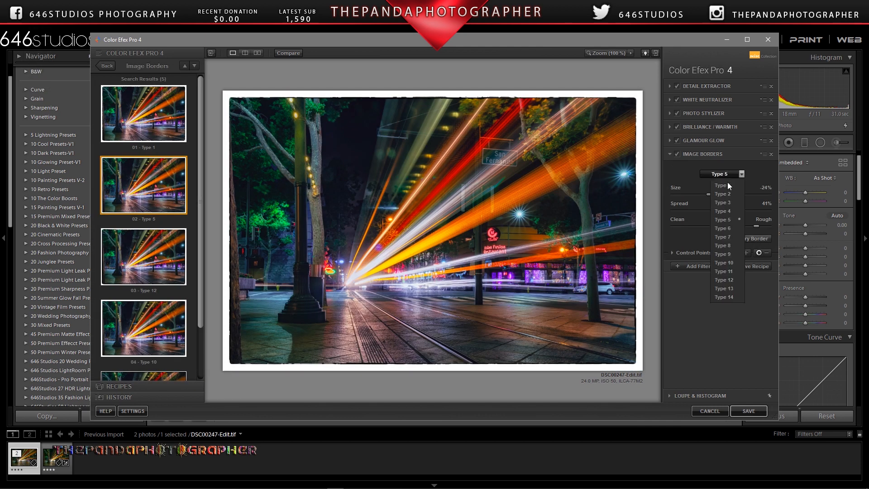
left_click(726, 236)
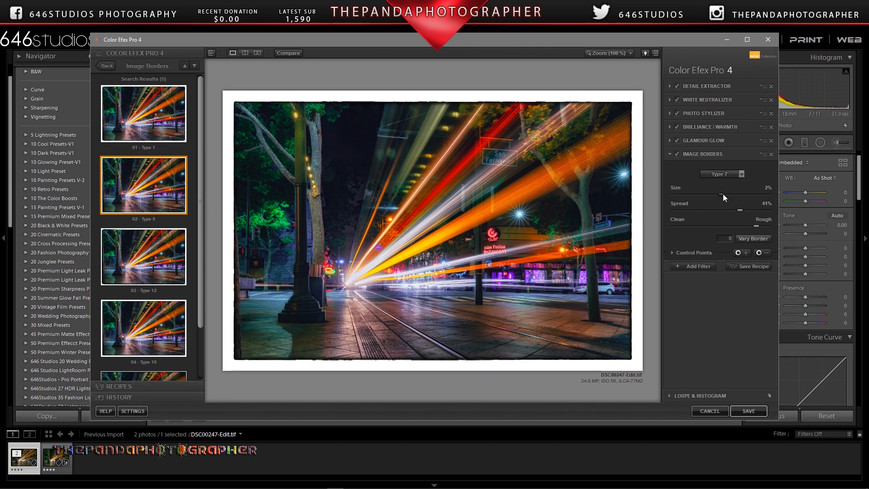
left_click_drag(723, 194, 721, 228)
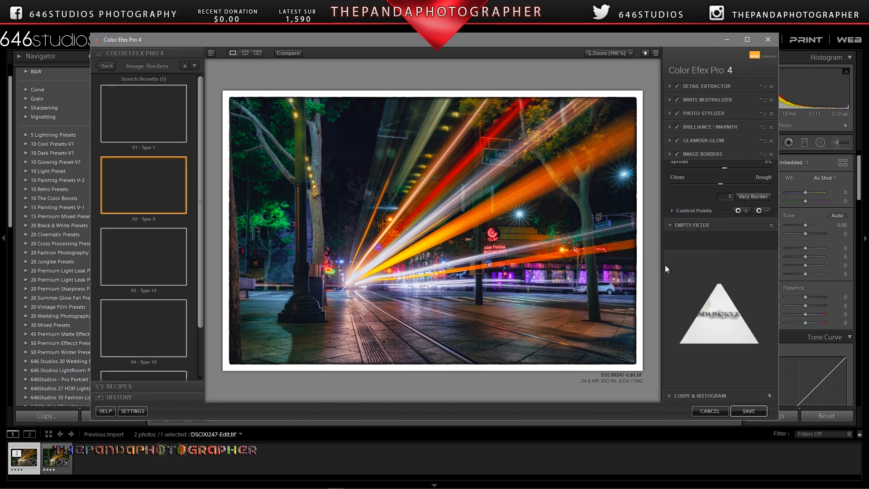
Add a Vignette: Lens filter with the 01 - Darkened Vignette preset.
left_click(692, 266)
left_click(110, 91)
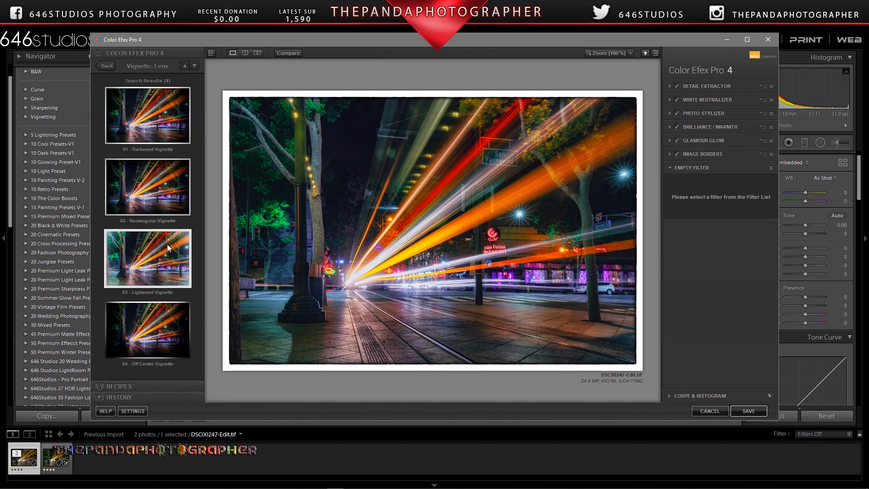
left_click(148, 131)
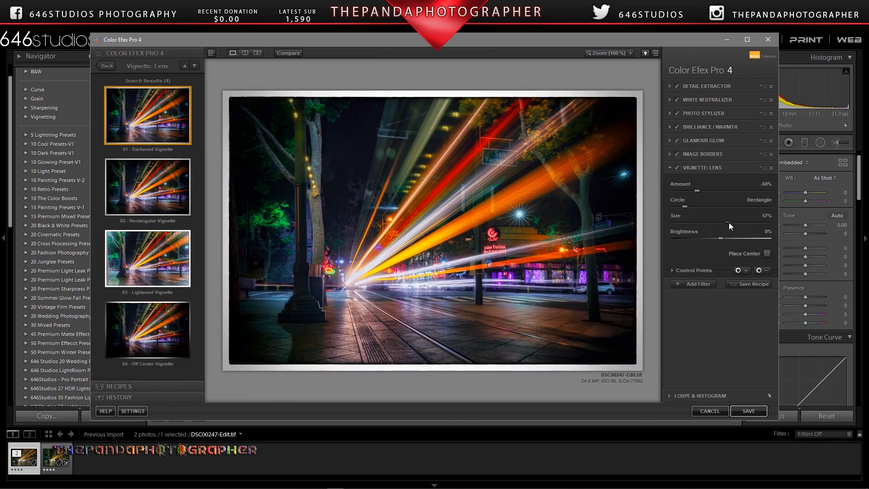
Make the vignette more rectangular with size 45% and amount -12%, and save the filtered photo back to Lightroom.
mouse_move(730, 222)
left_mouse_down()
mouse_move(700, 208)
mouse_move(734, 211)
left_mouse_up()
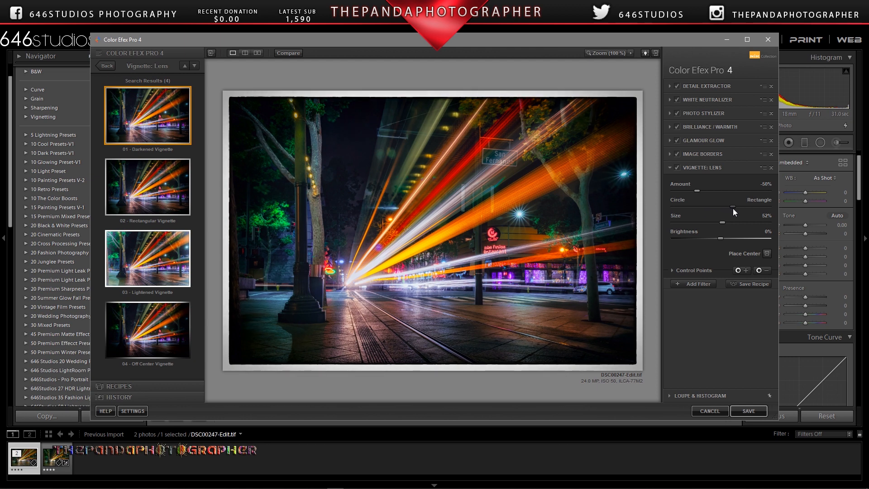
left_click_drag(718, 221, 756, 207)
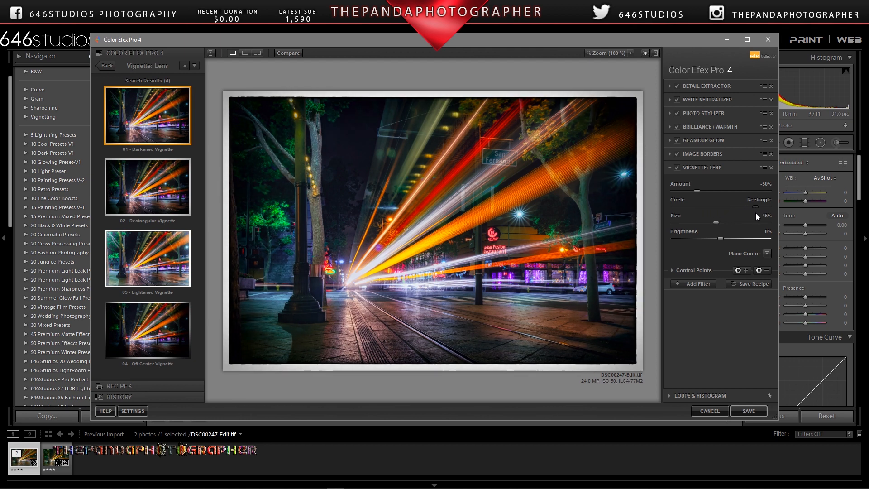
left_click_drag(697, 190, 715, 194)
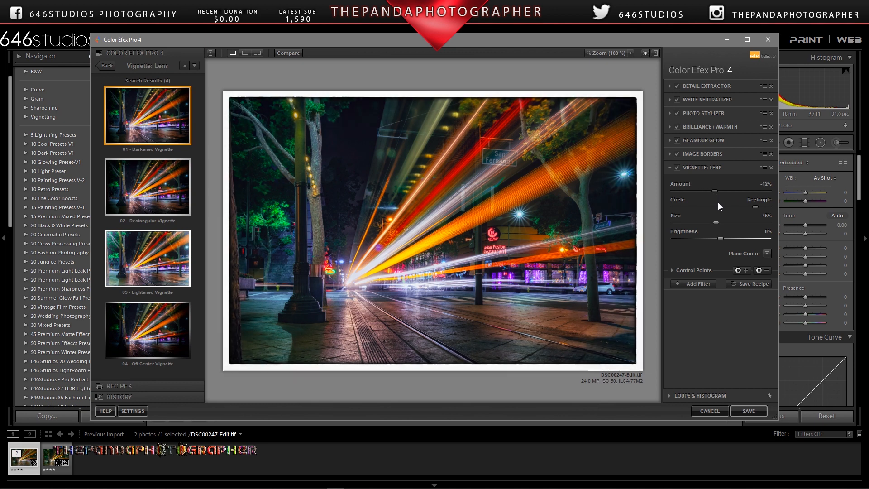
left_click(745, 410)
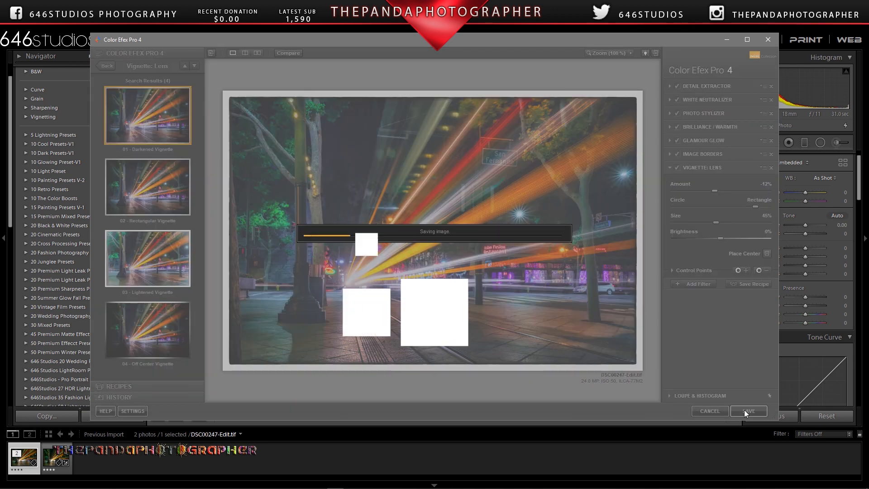